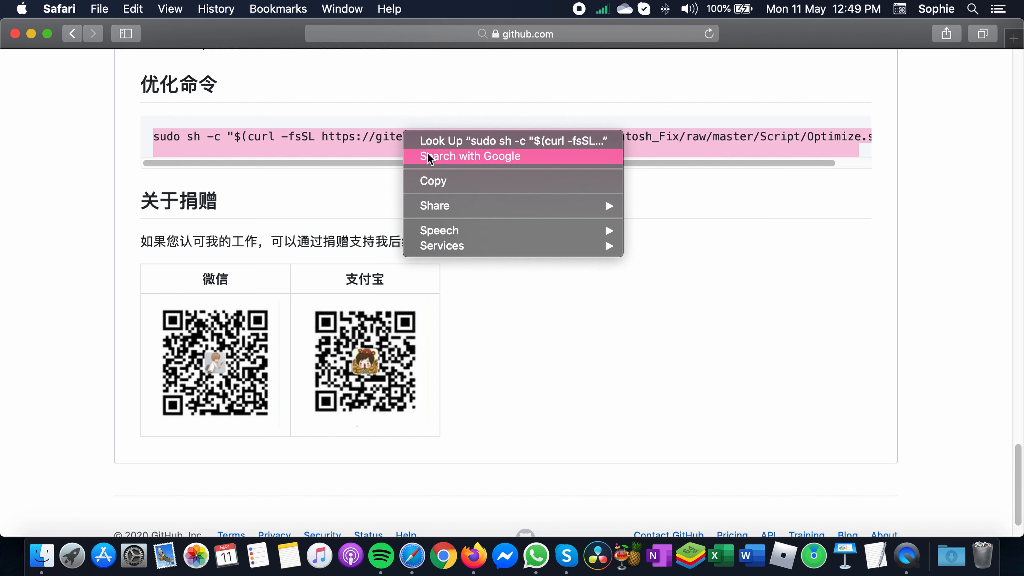
Copy the sudo curl command for Optimize.sh from the GitHub page and enter it in a new Terminal window
left_click(450, 181)
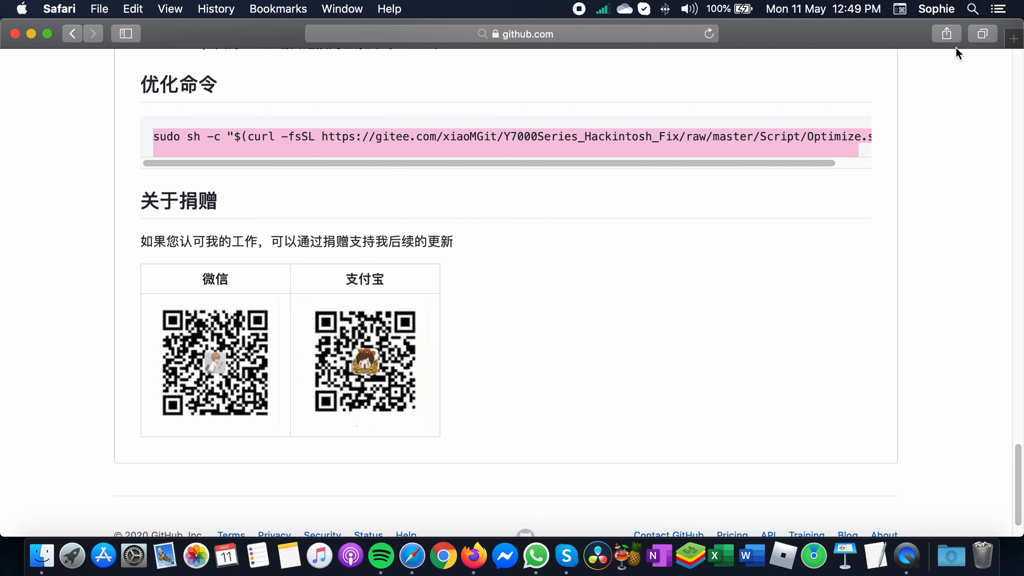
left_click(972, 9)
type("terminal")
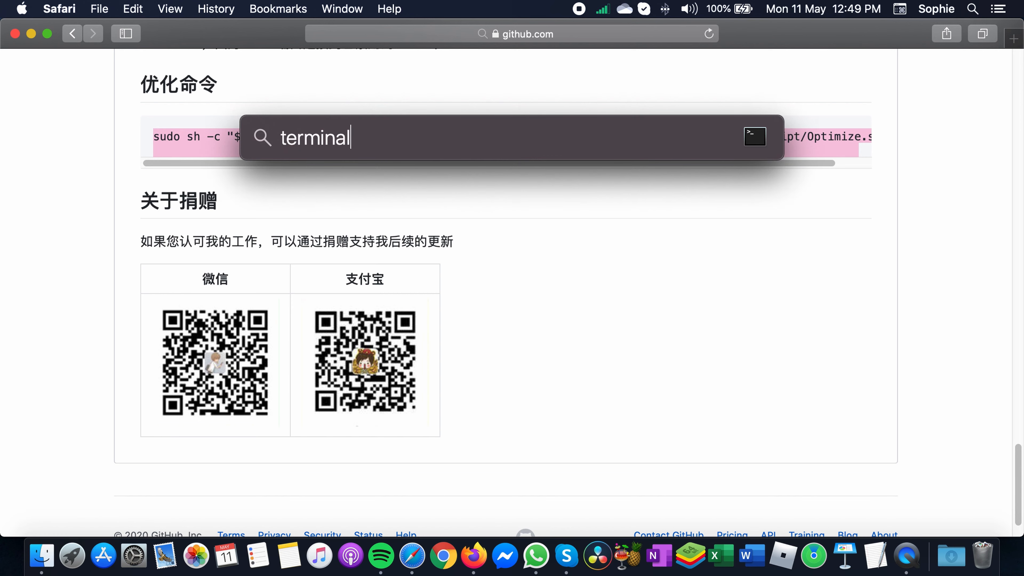
key("Return")
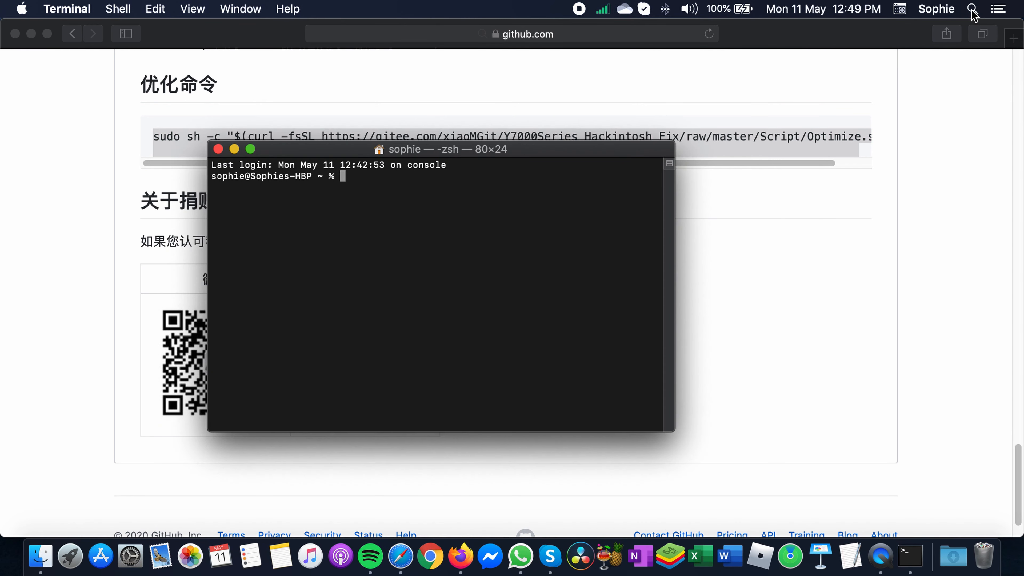
type("sudo sh -c \"$(curl -fsSL https://gitee.com/xiaoMGit/Y7000Series_Hackintosh_Fix/raw/master/Script/Optimize.sh)\"")
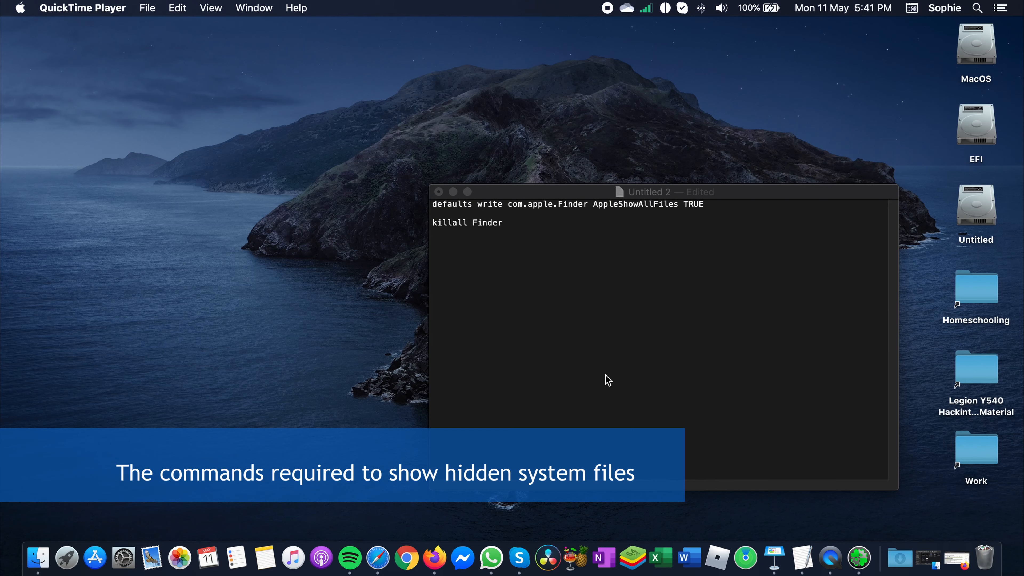
Copy "defaults write com.apple.Finder AppleShowAllFiles TRUE" from the text note and run it in Terminal
left_click(590, 205)
triple_click(590, 206)
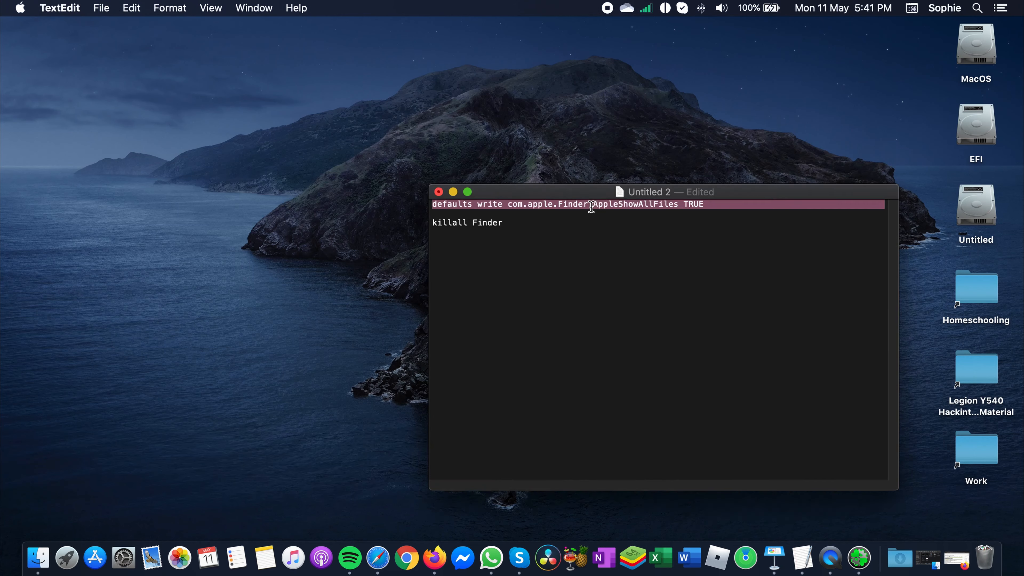
right_click(590, 205)
left_click(640, 272)
left_click(977, 8)
type("term")
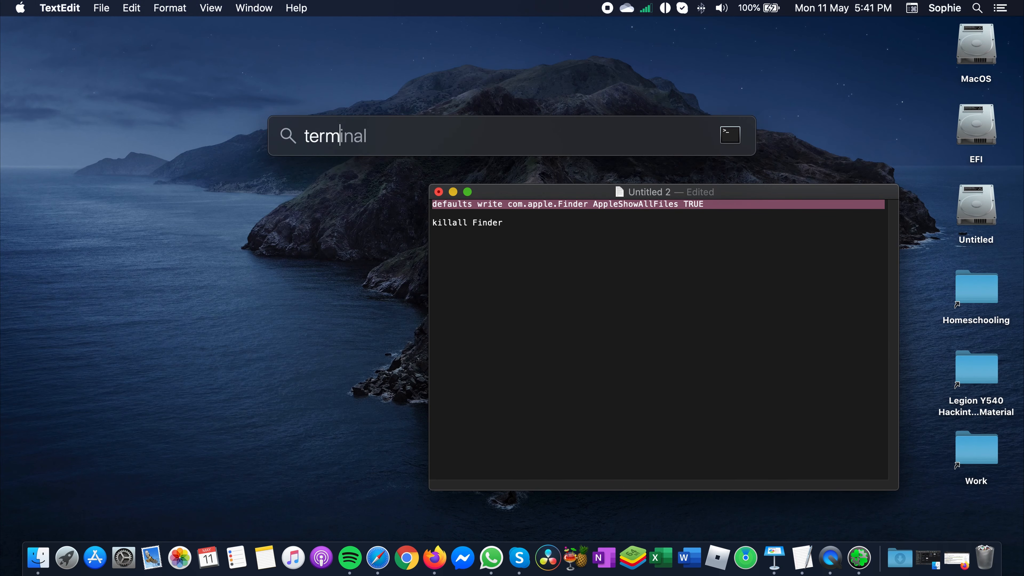
type("inal")
key("Return")
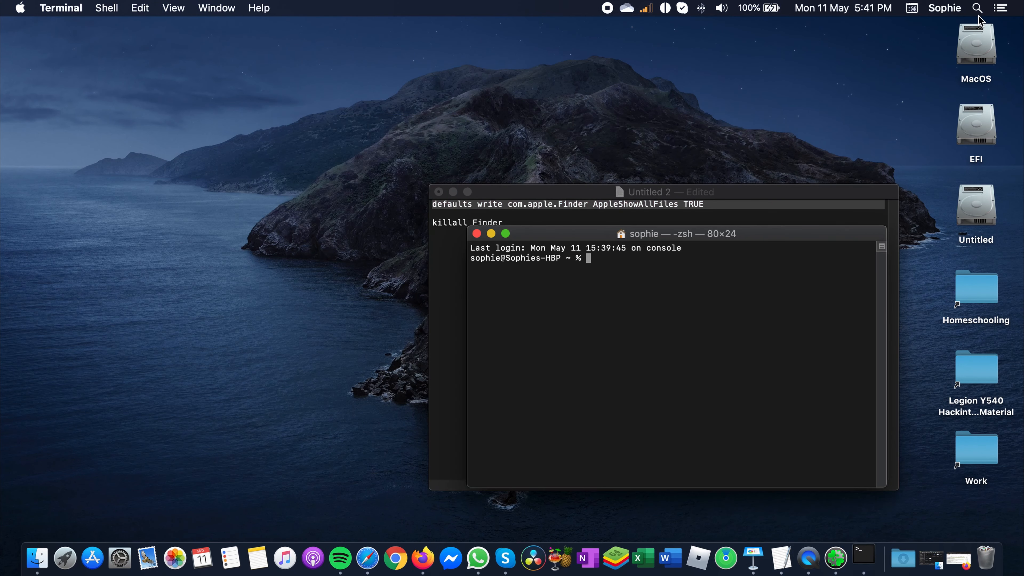
key("super+v")
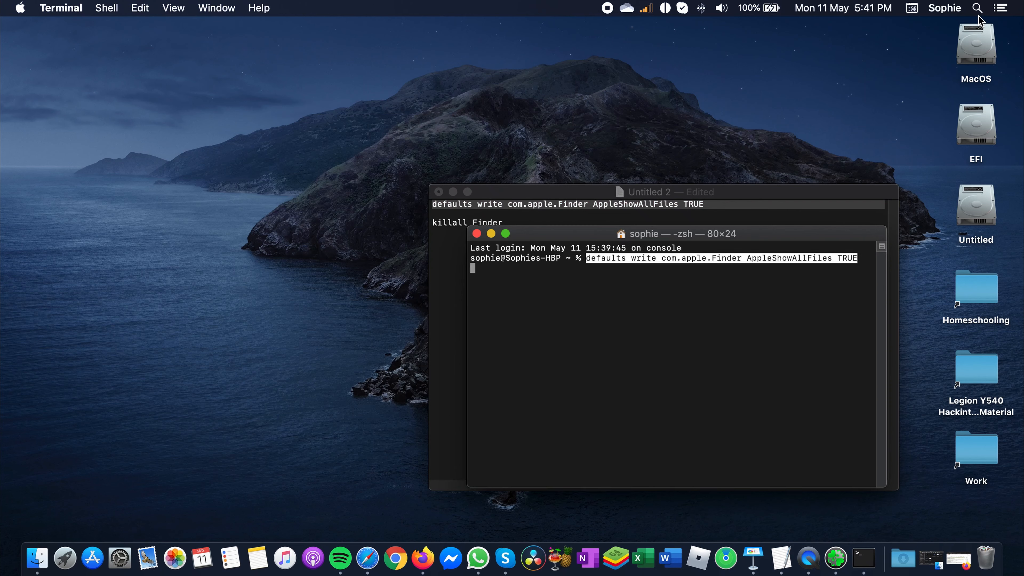
key("Return")
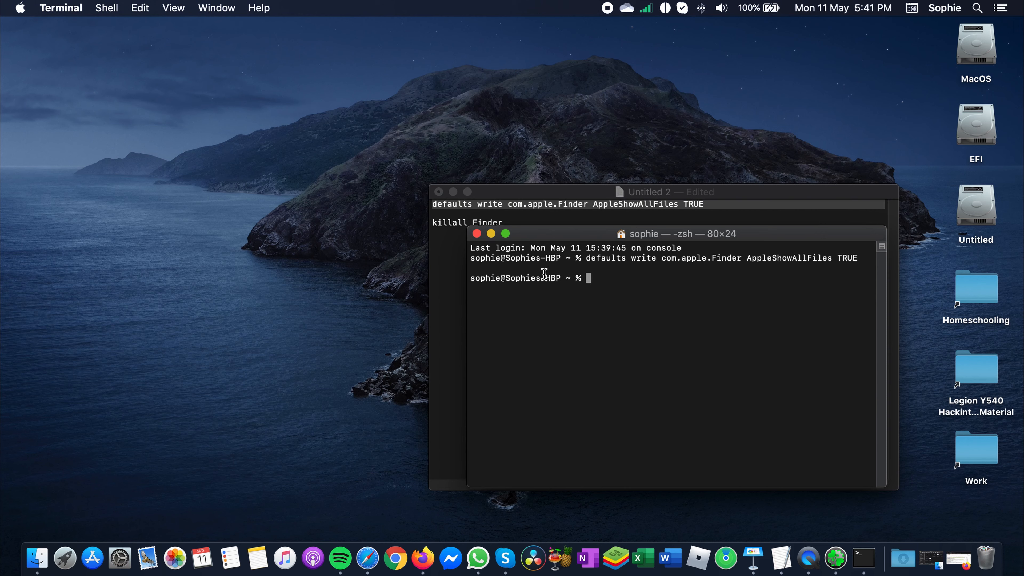
Copy "killall Finder" from the text note into Terminal and put both windows away
left_click(447, 260)
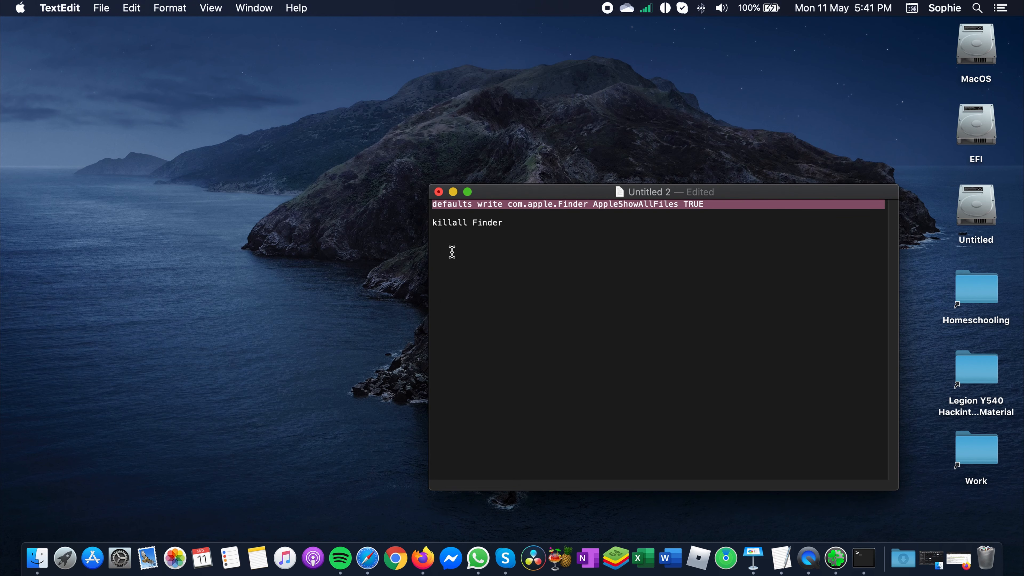
triple_click(469, 224)
right_click(470, 224)
left_click(508, 290)
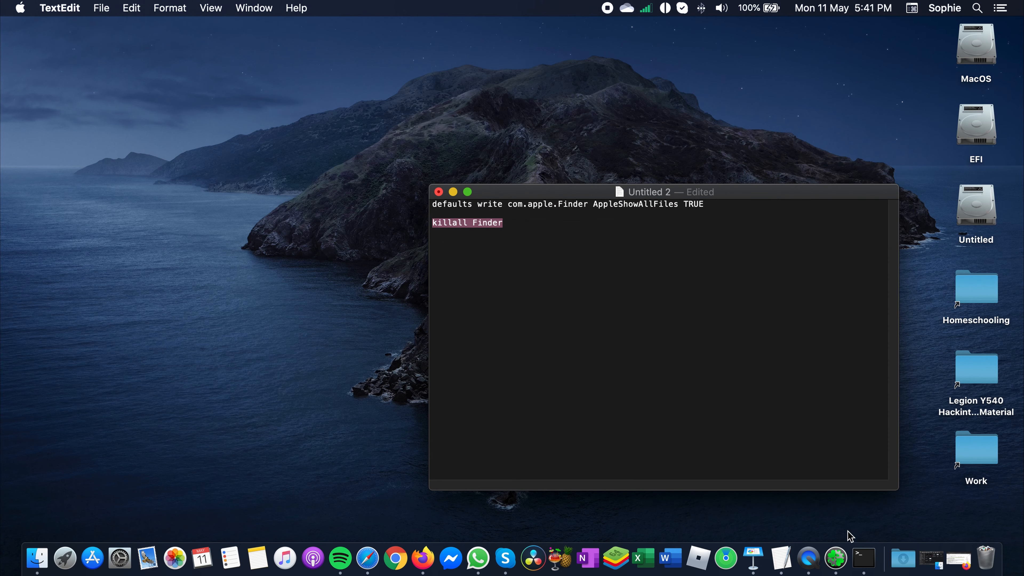
left_click(865, 556)
right_click(608, 283)
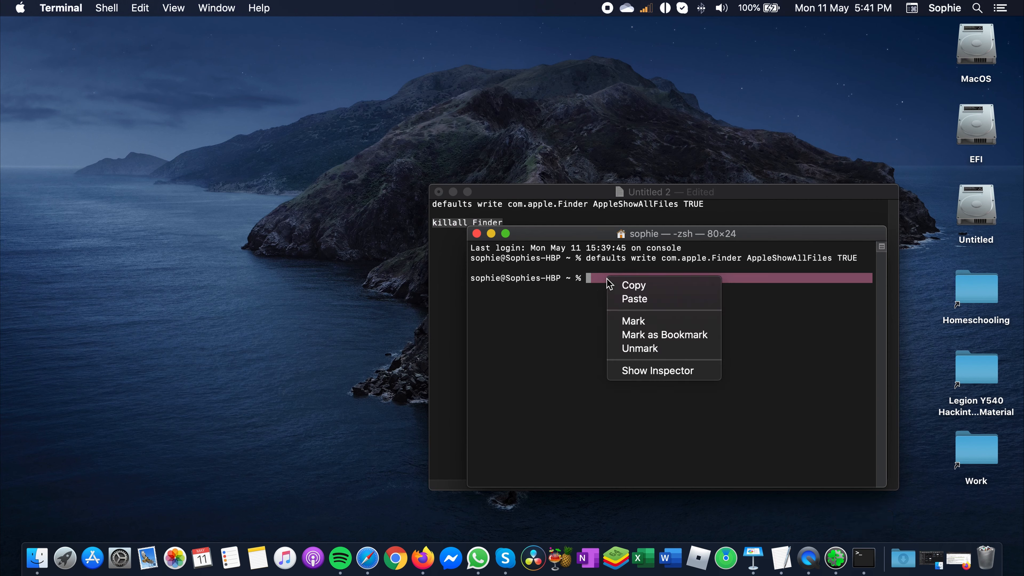
left_click(644, 304)
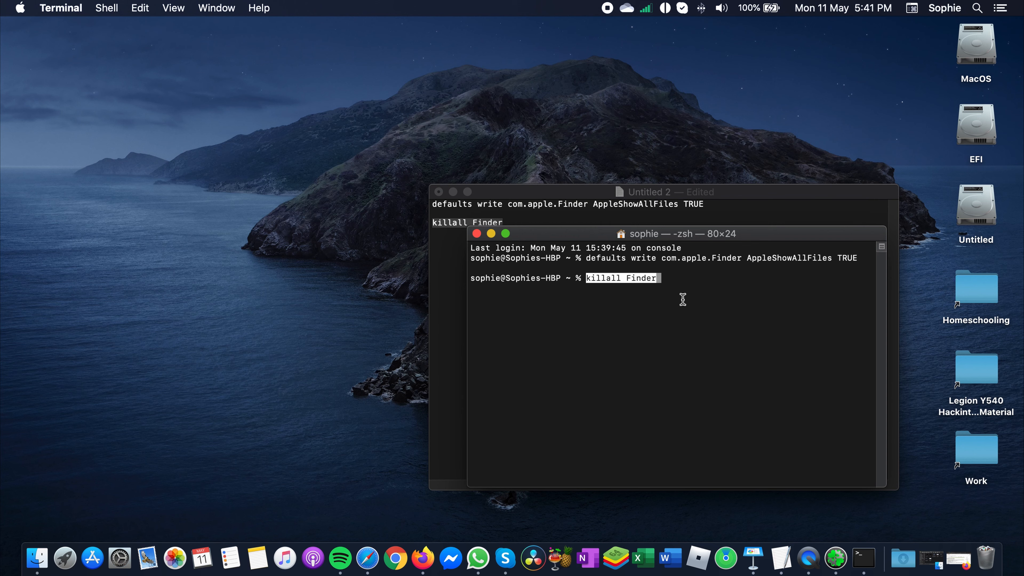
left_click(477, 234)
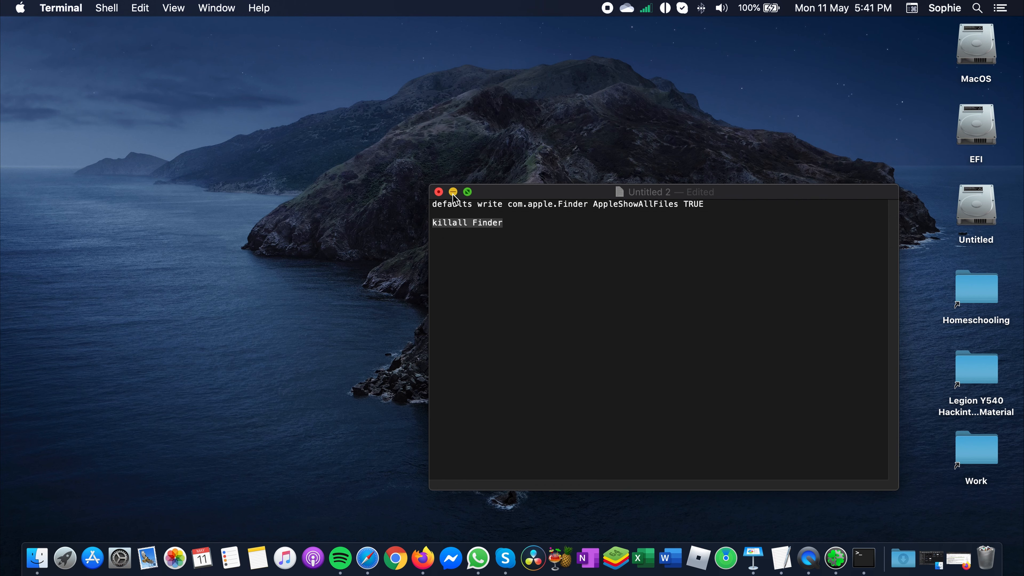
left_click(453, 192)
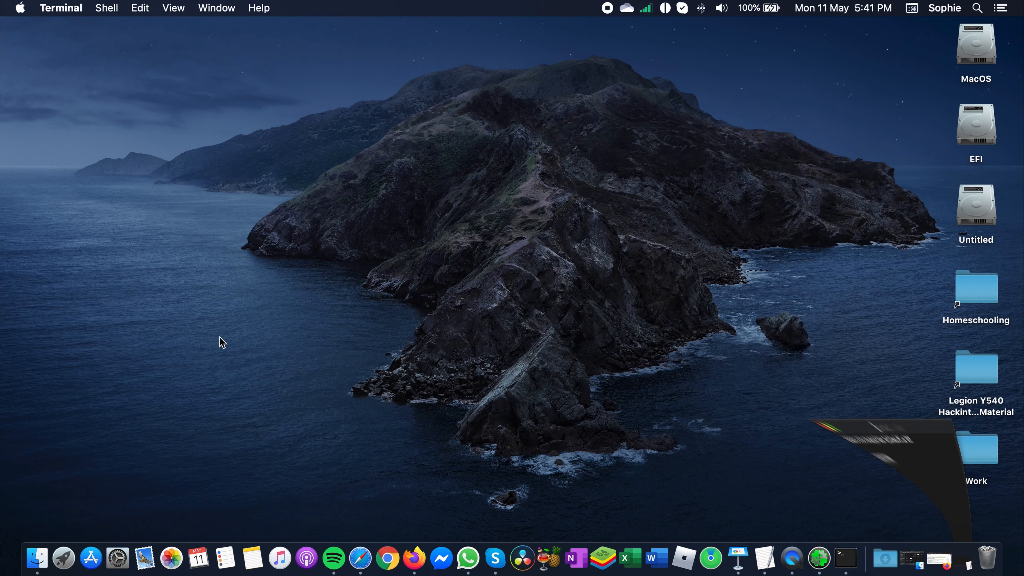
In System Preferences, unlock the Accessibility list of the Security & Privacy settings for changes by entering the account password
left_click(123, 563)
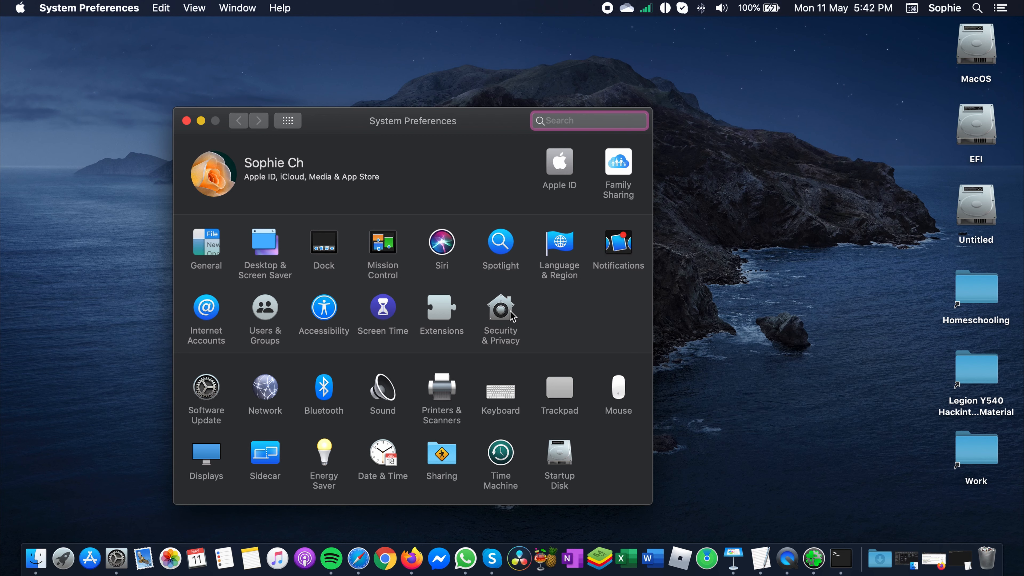
left_click(510, 310)
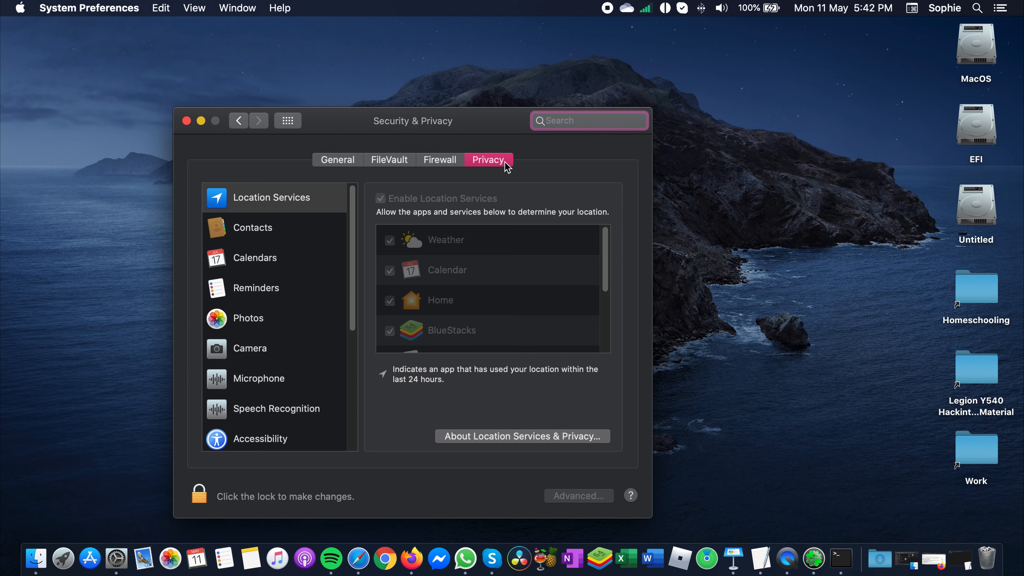
left_click(505, 162)
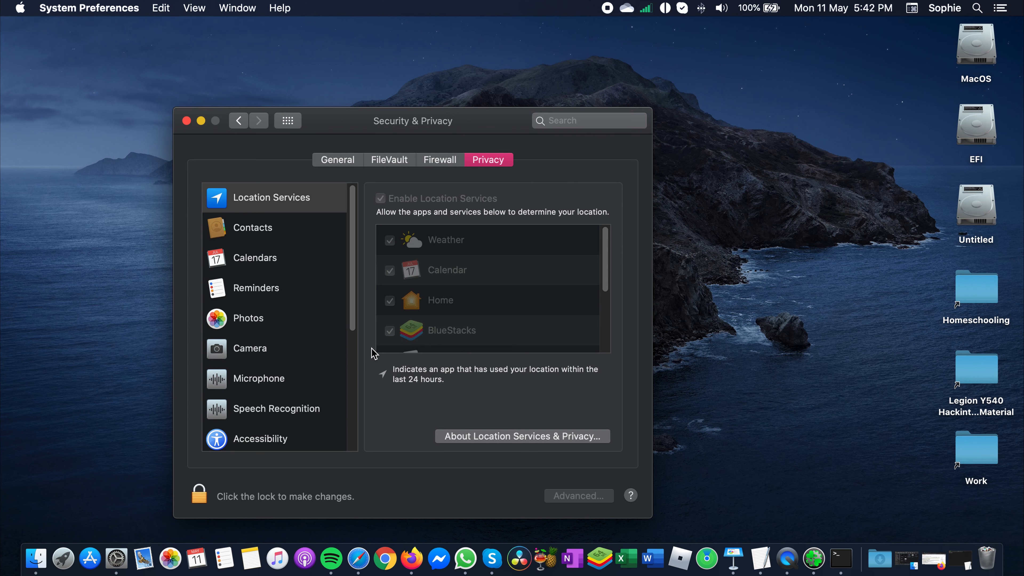
left_click(300, 442)
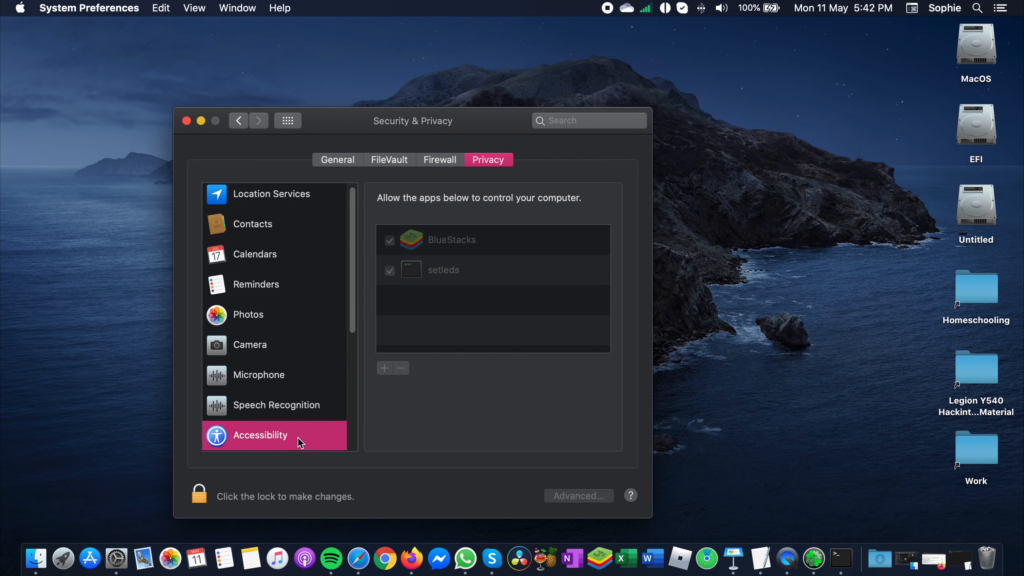
left_click(273, 497)
type("••••")
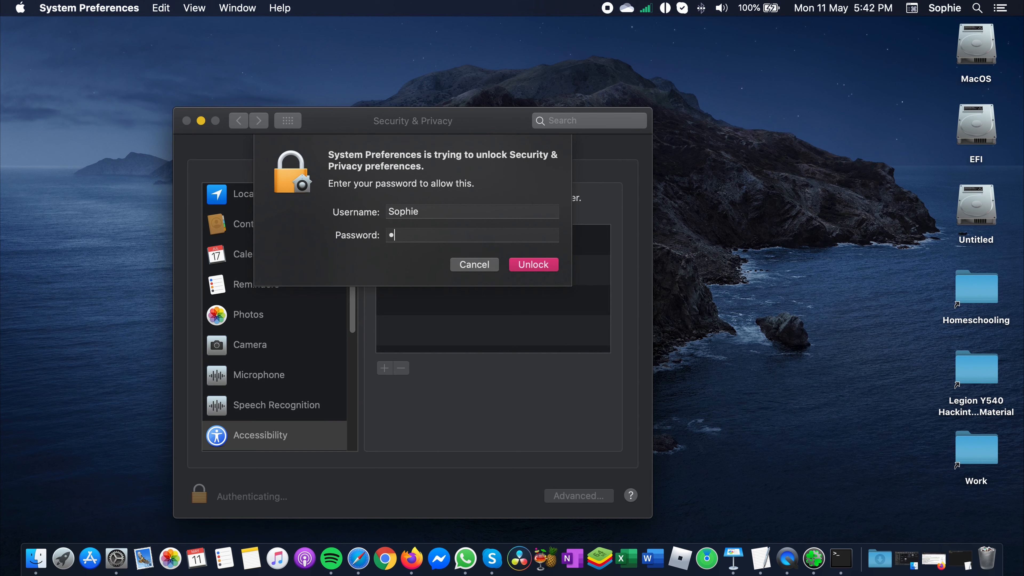
left_click(537, 265)
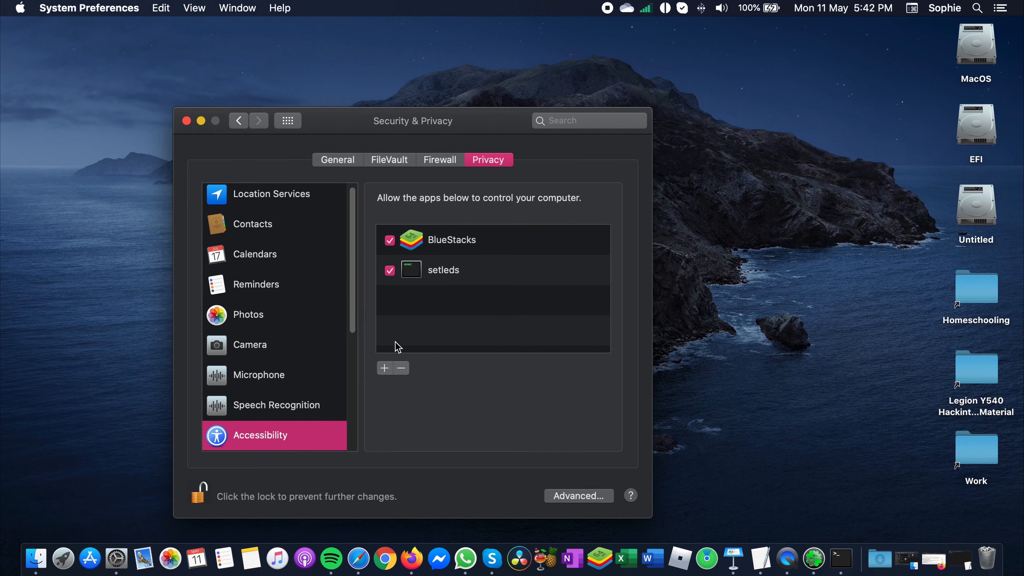
Search this Mac for setleds and select it for the list of apps allowed to control the computer
left_click(384, 369)
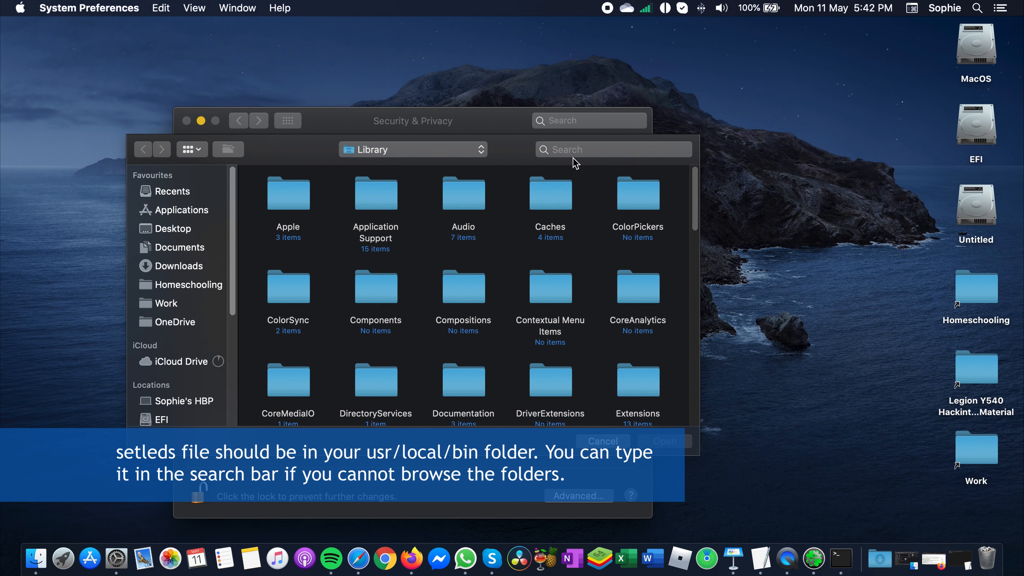
left_click(576, 150)
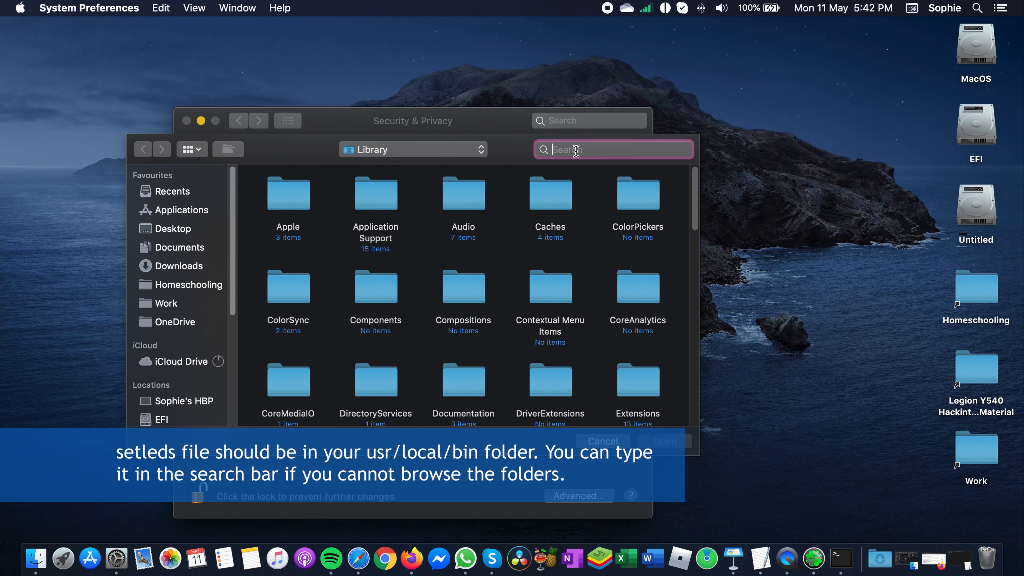
type("setleds")
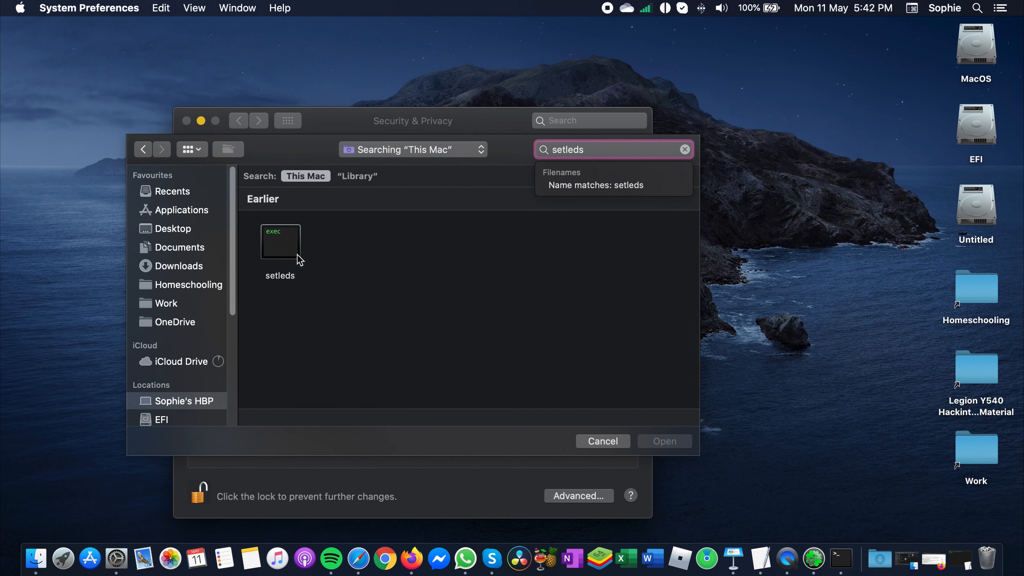
left_click(291, 247)
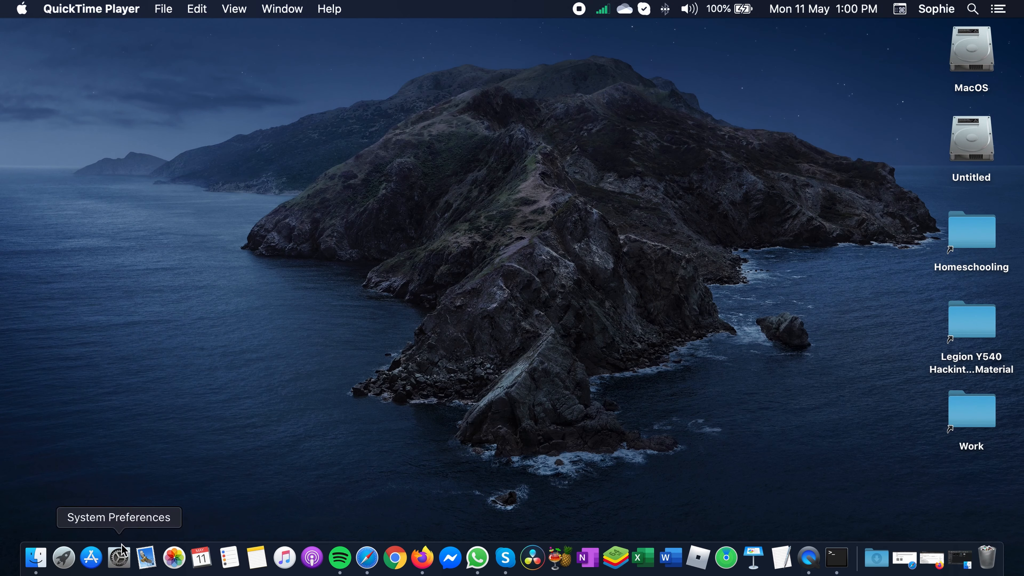
Enable the trackpad's two-finger secondary click and Tap to click, and close the preferences
left_click(119, 554)
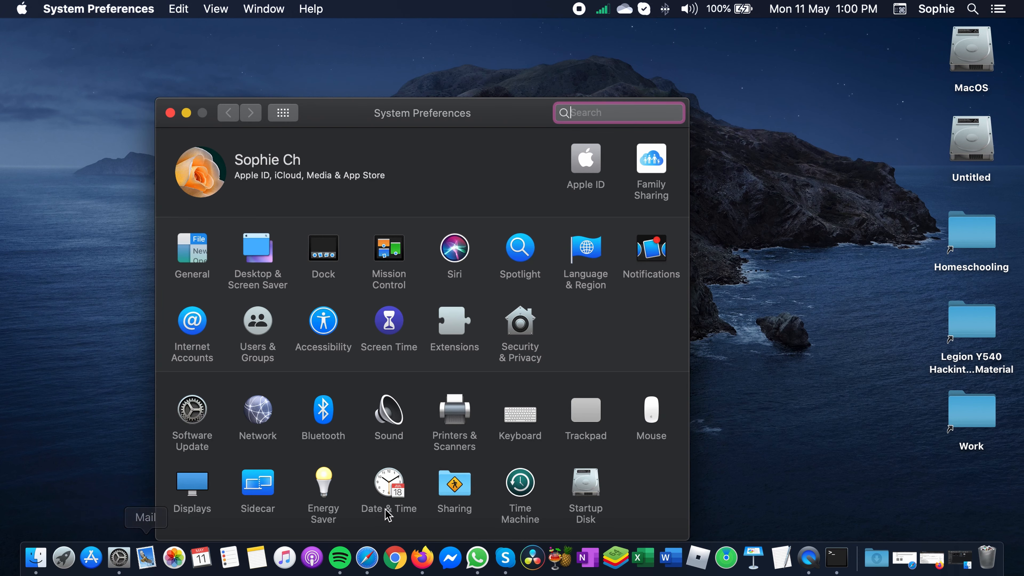
left_click(601, 412)
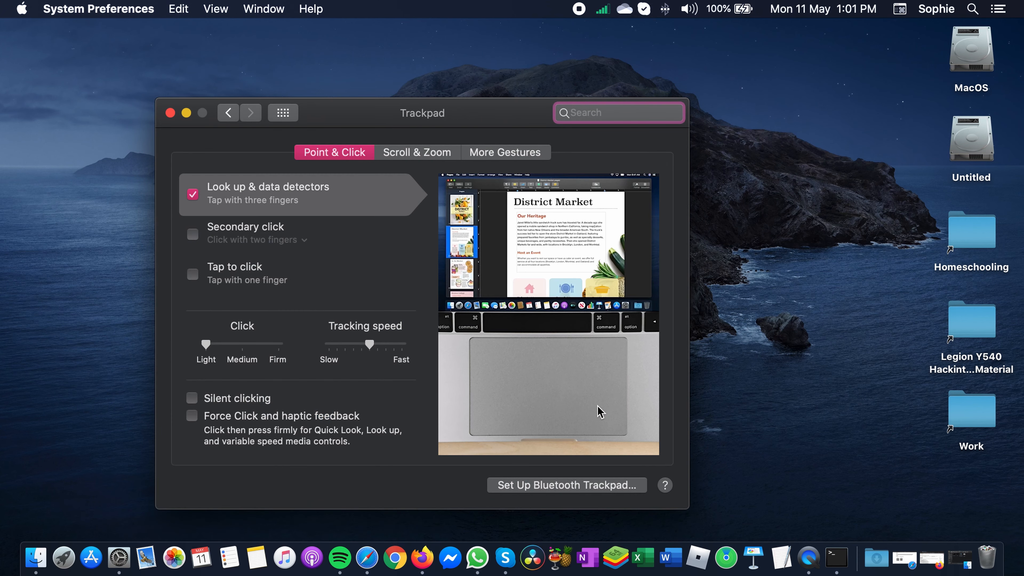
left_click(194, 236)
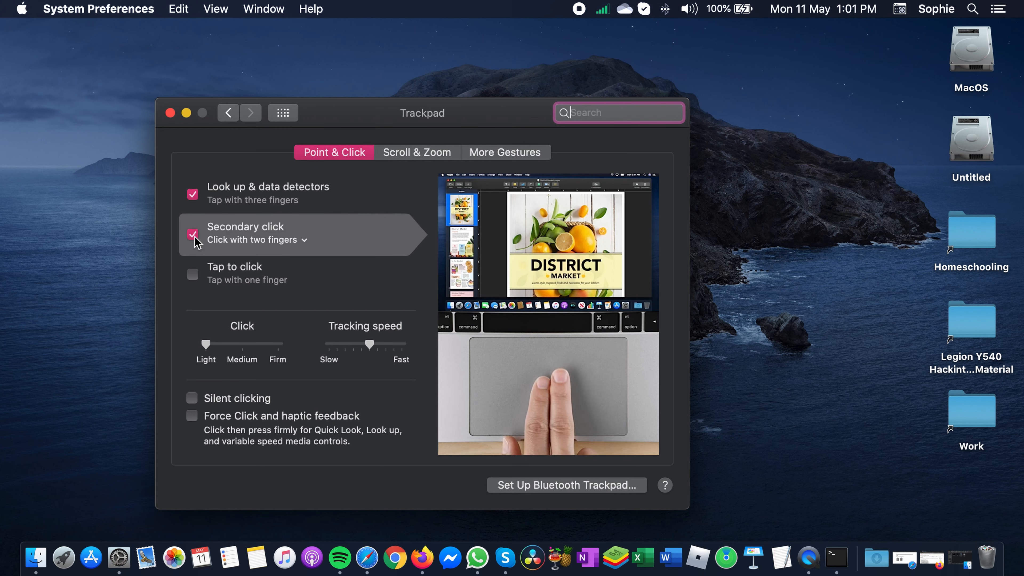
left_click(303, 240)
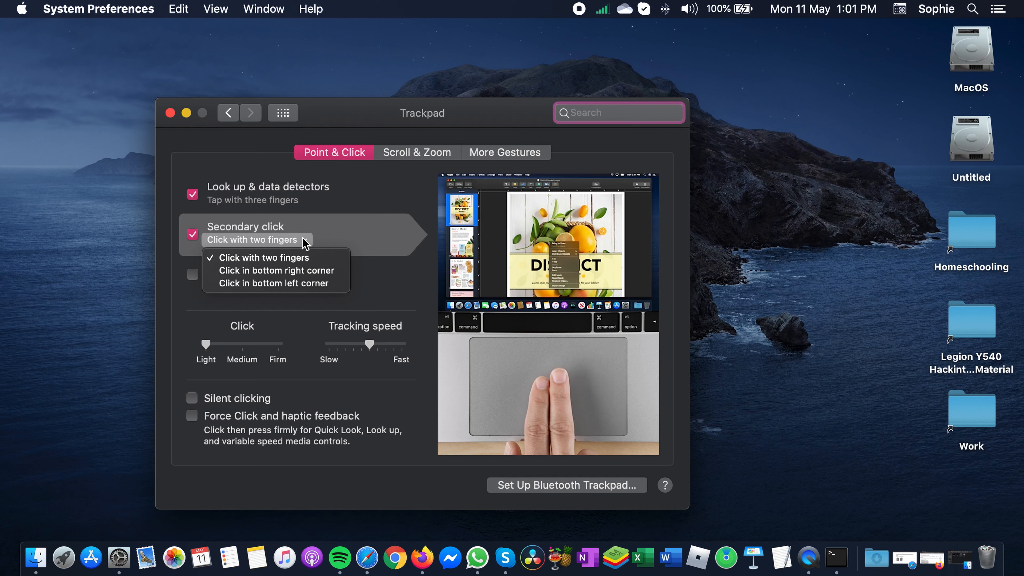
left_click(280, 258)
left_click(192, 276)
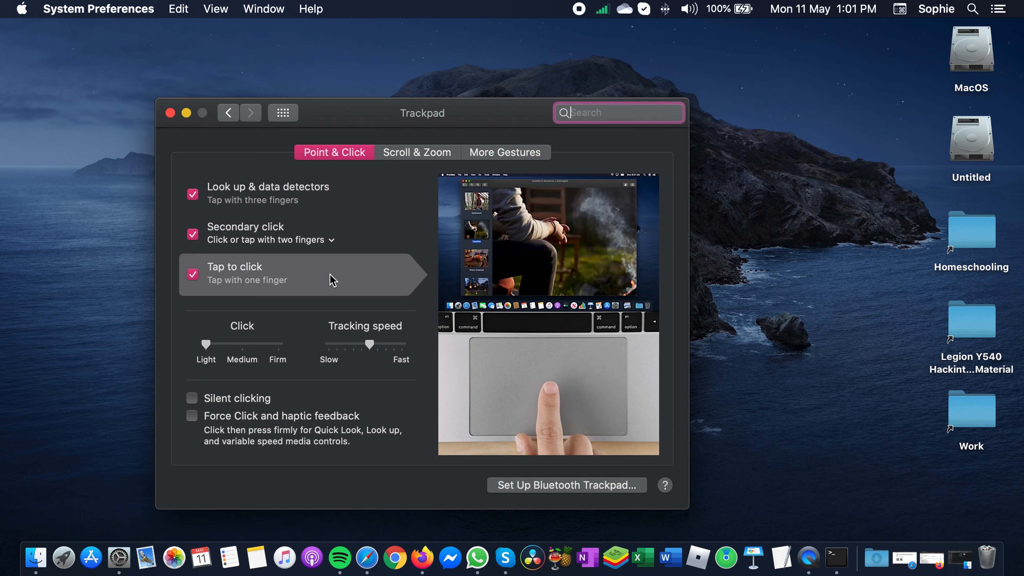
left_click(171, 113)
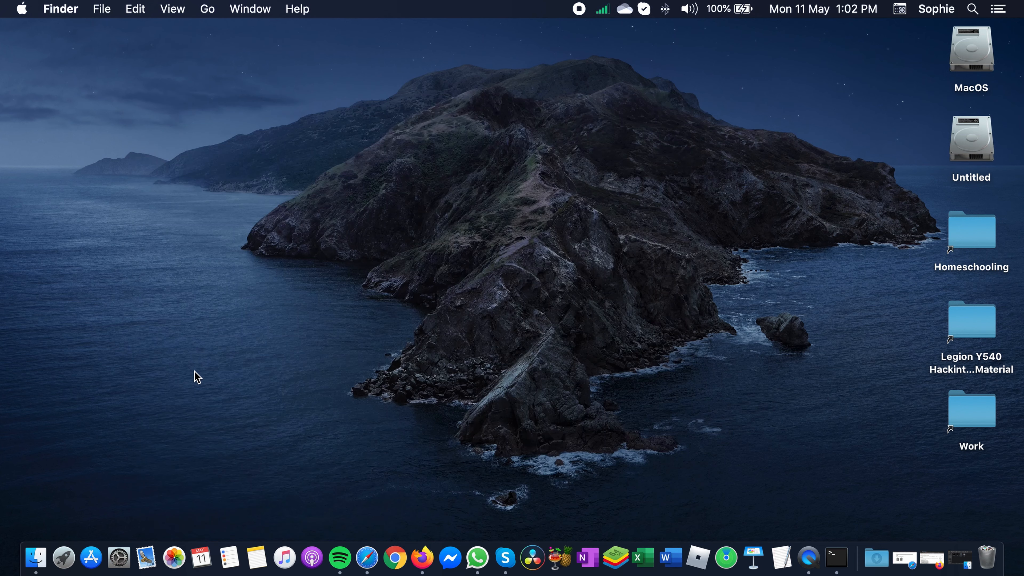
Set trackpad dragging to three finger drag in the Accessibility options for Pointer Control and accept the options
left_click(123, 559)
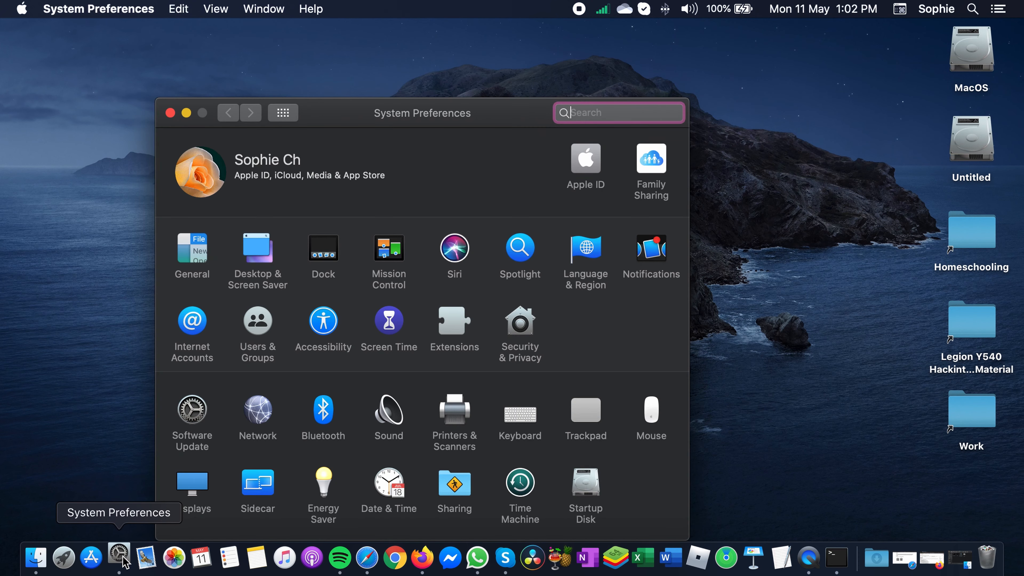
left_click(333, 330)
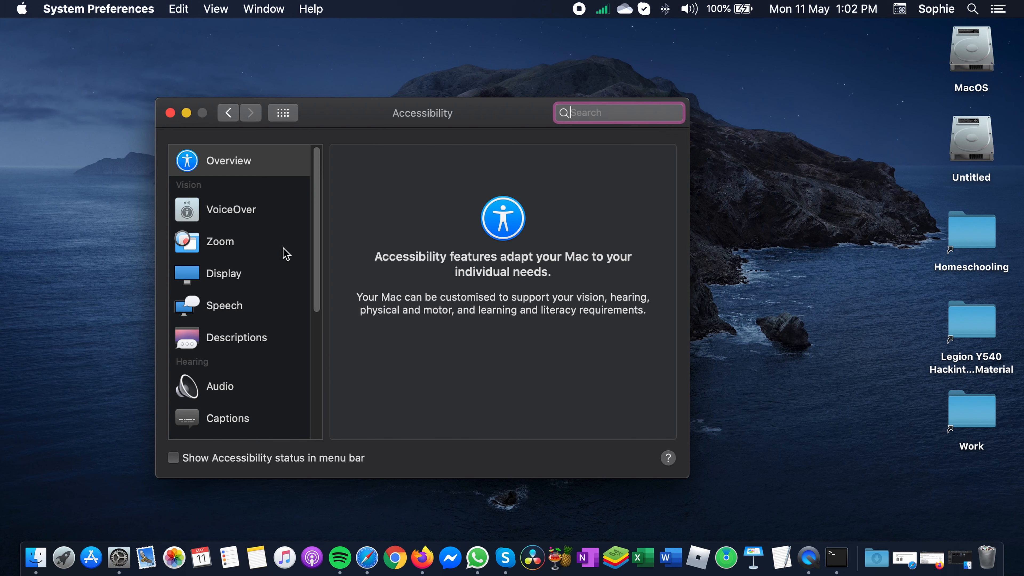
scroll(277, 298, "down", 3)
scroll(277, 302, "down", 2)
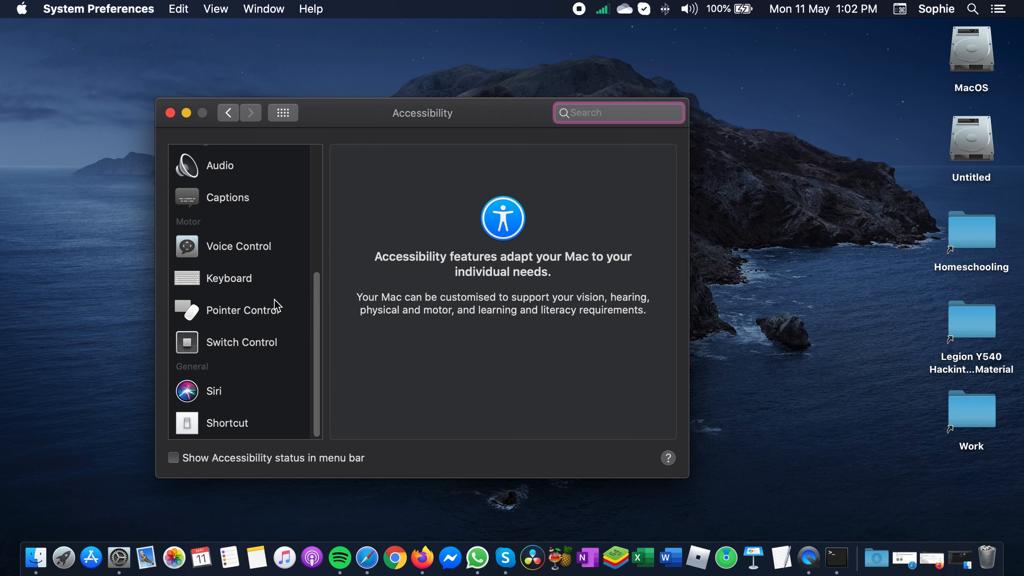
left_click(278, 313)
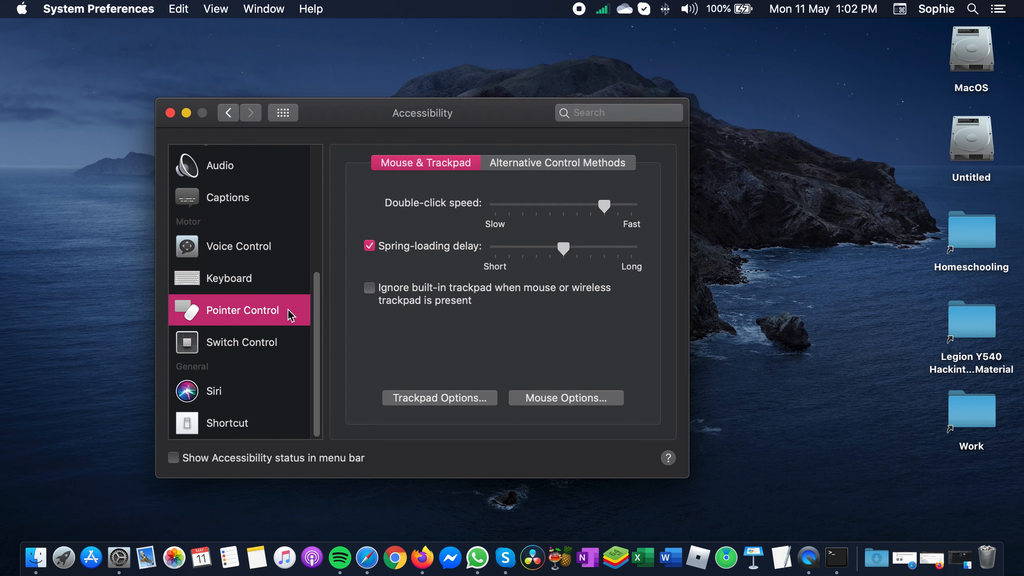
left_click(483, 399)
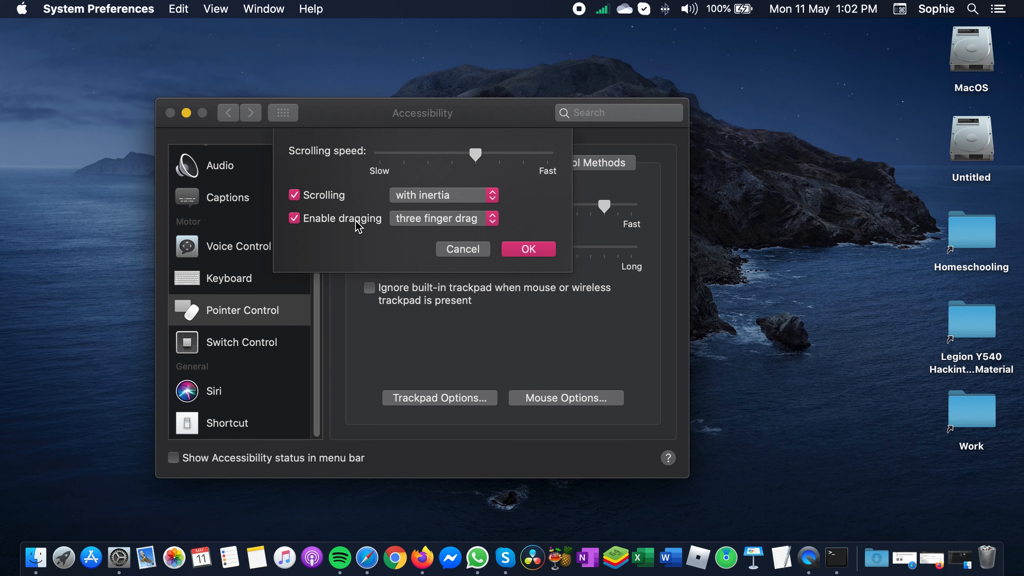
left_click(412, 219)
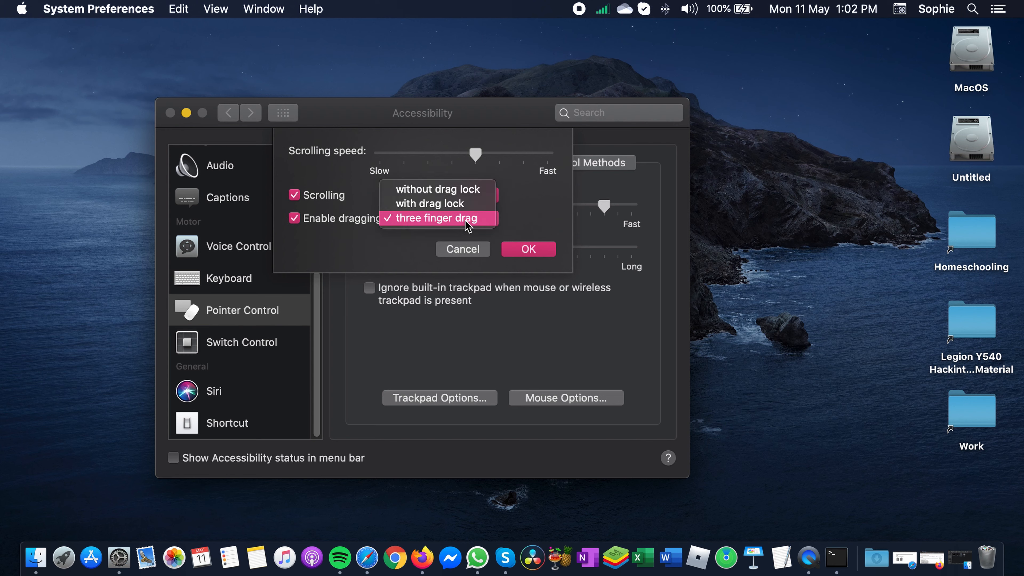
left_click(478, 222)
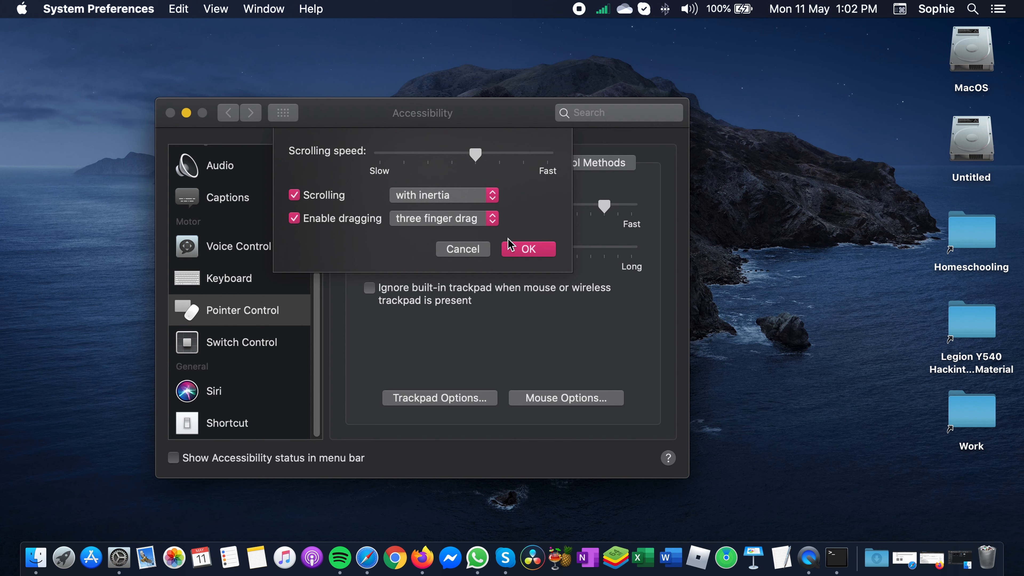
left_click(531, 252)
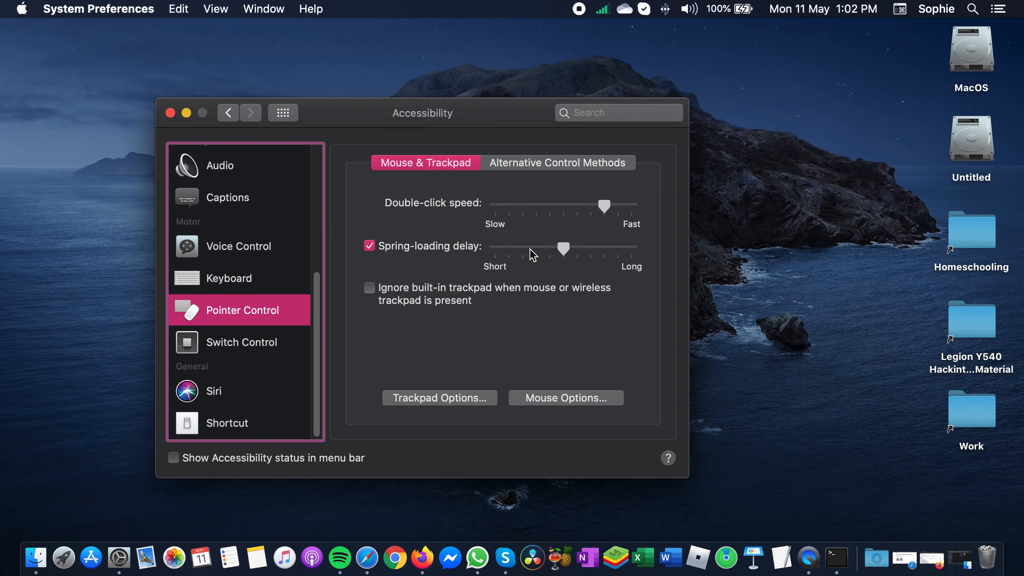